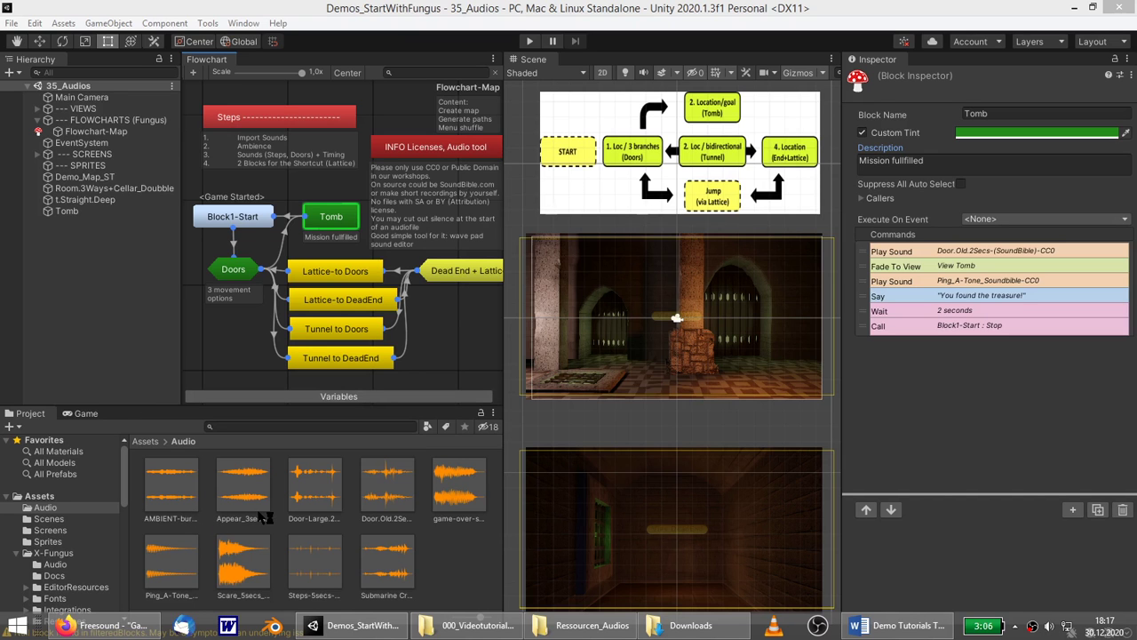
- Play the Door.Old.2Secs clip in the Inspector preview, then deselect it
left_click(397, 515)
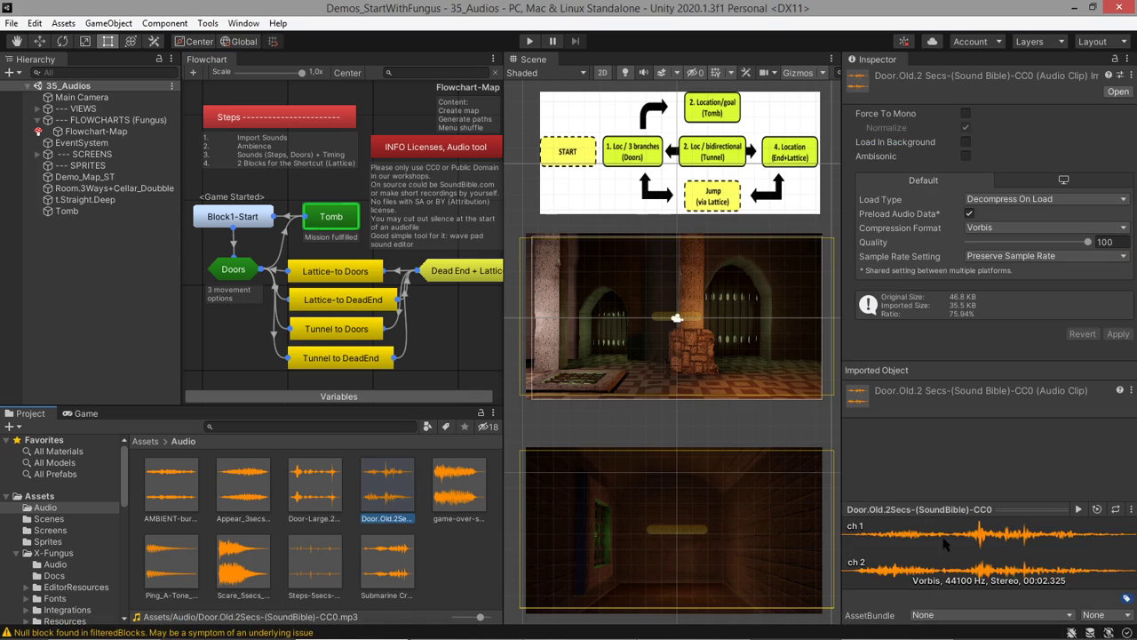
left_click(1076, 510)
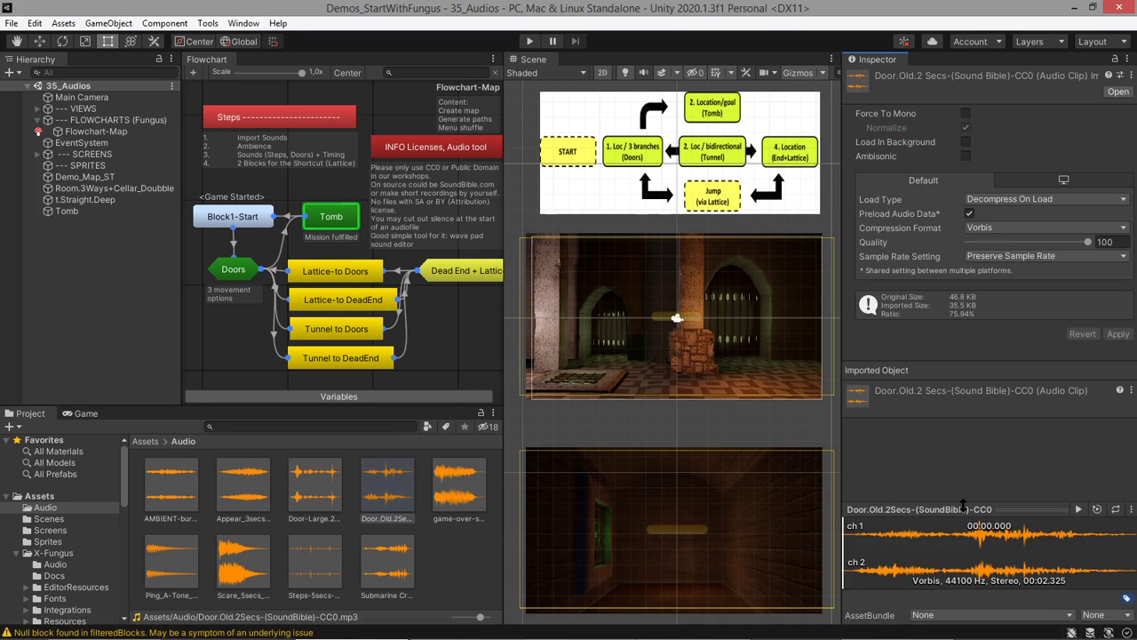
left_click(476, 582)
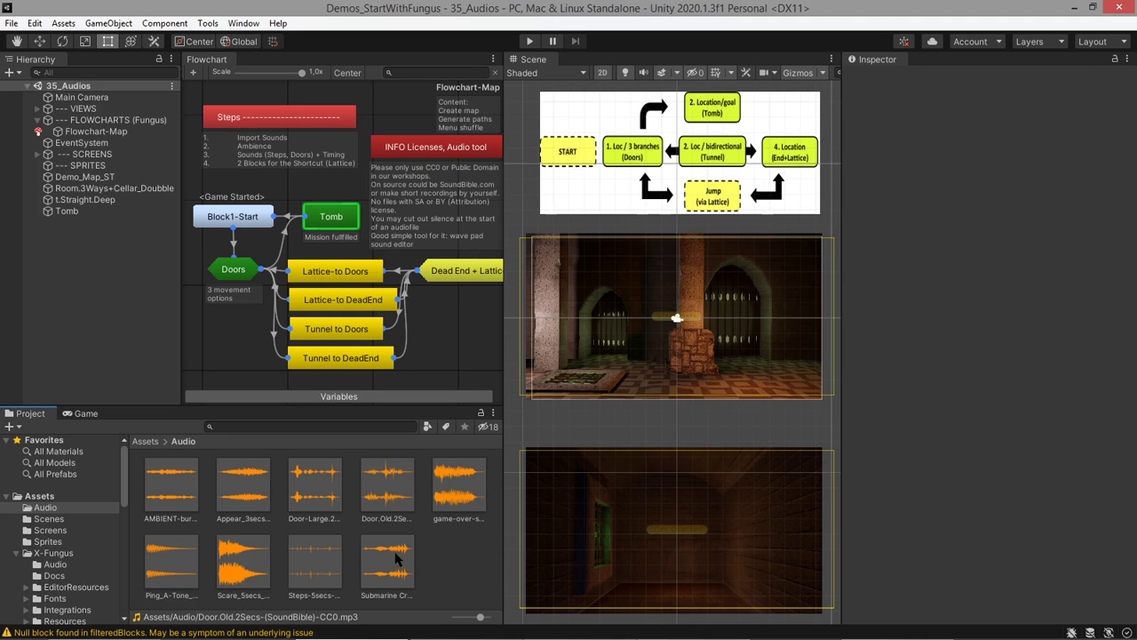
left_click(397, 558)
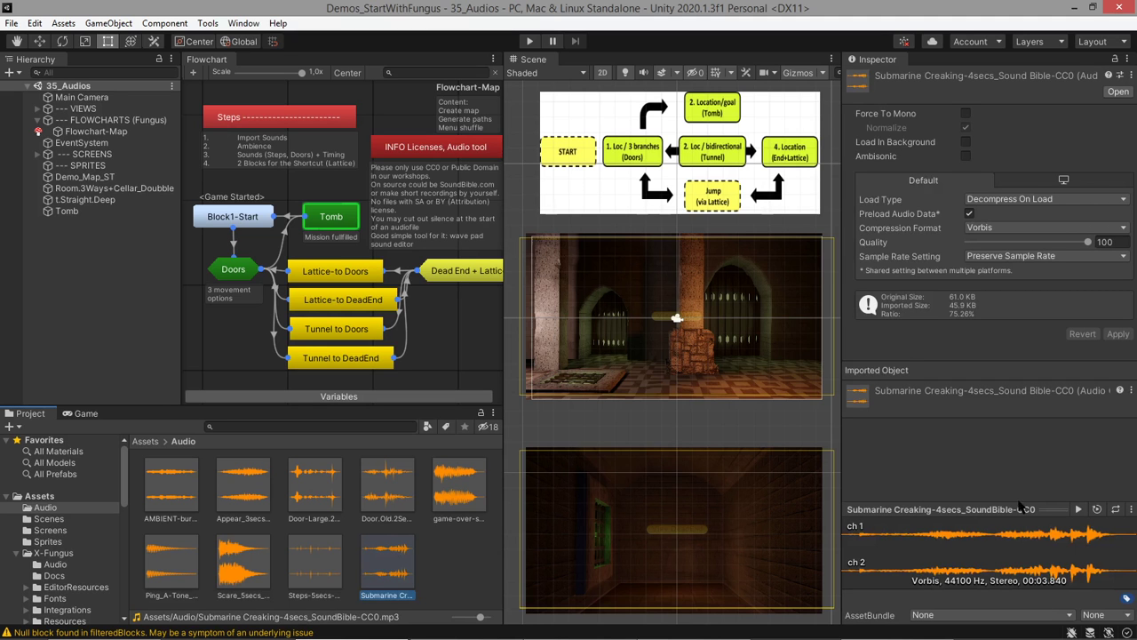
left_click(1080, 512)
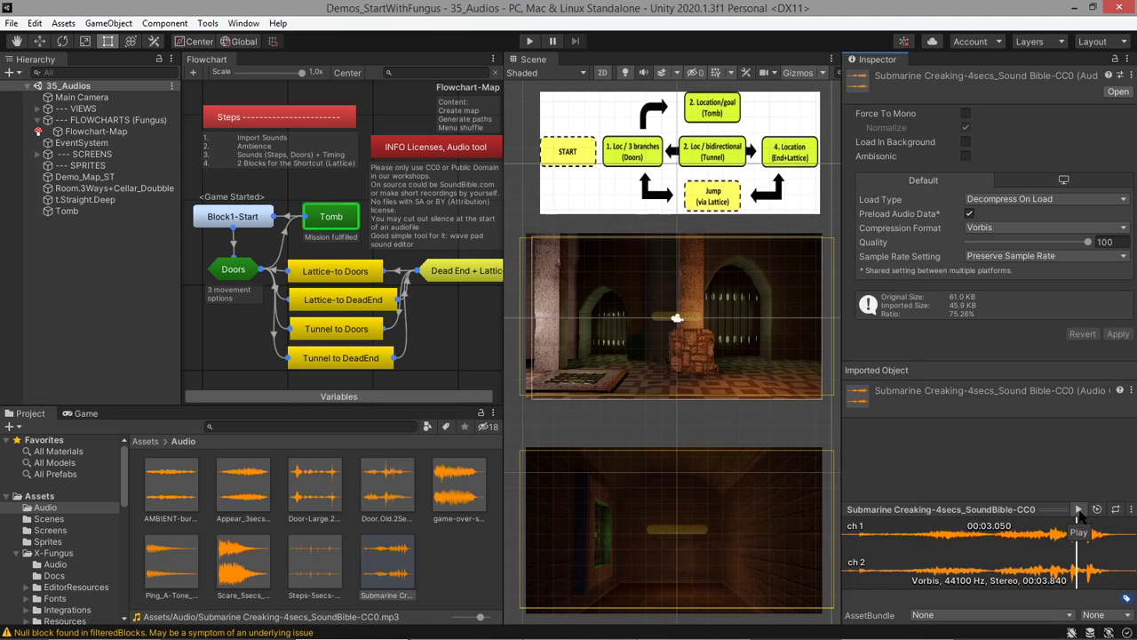
left_click(451, 578)
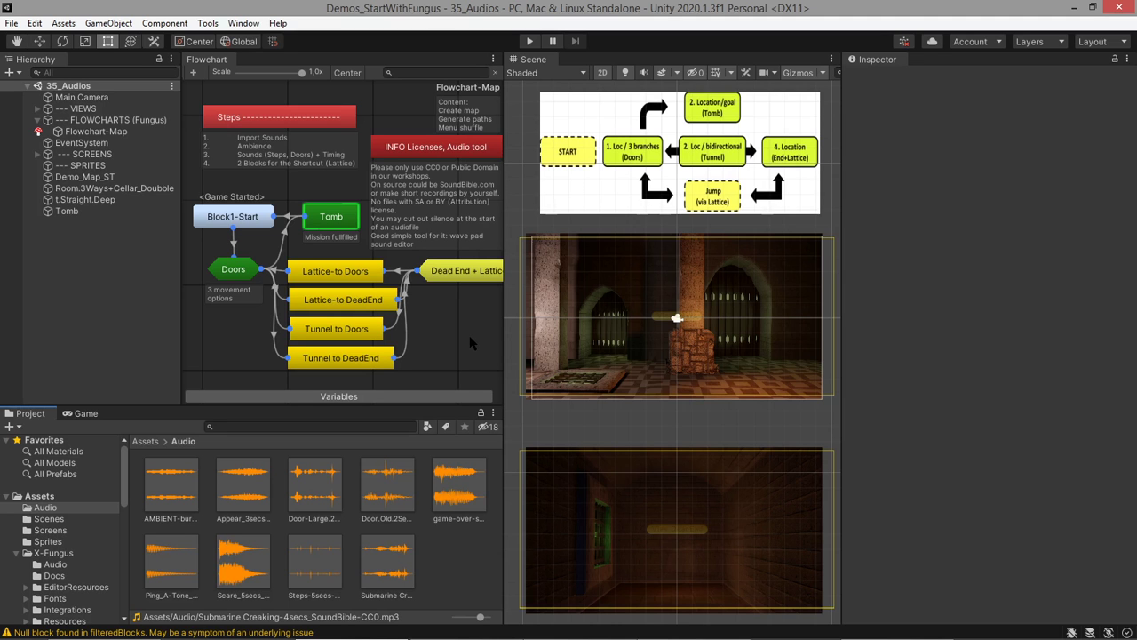
- Start Play mode, raise the speaker volume to full, and choose 'Take the floor door!'
left_click(531, 41)
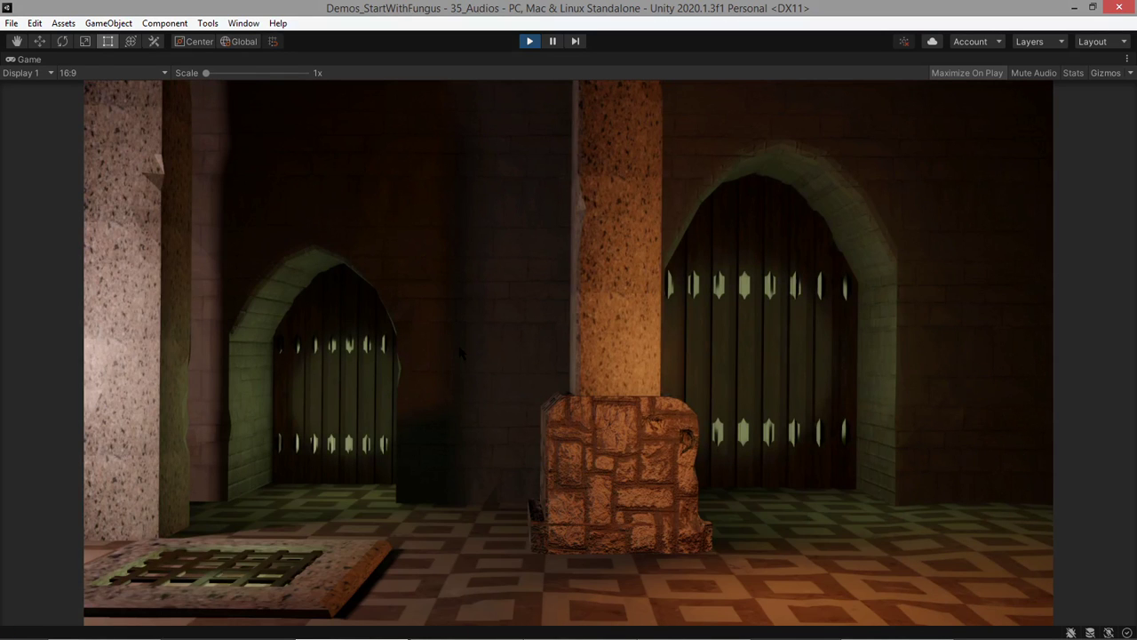
mouse_move(568, 637)
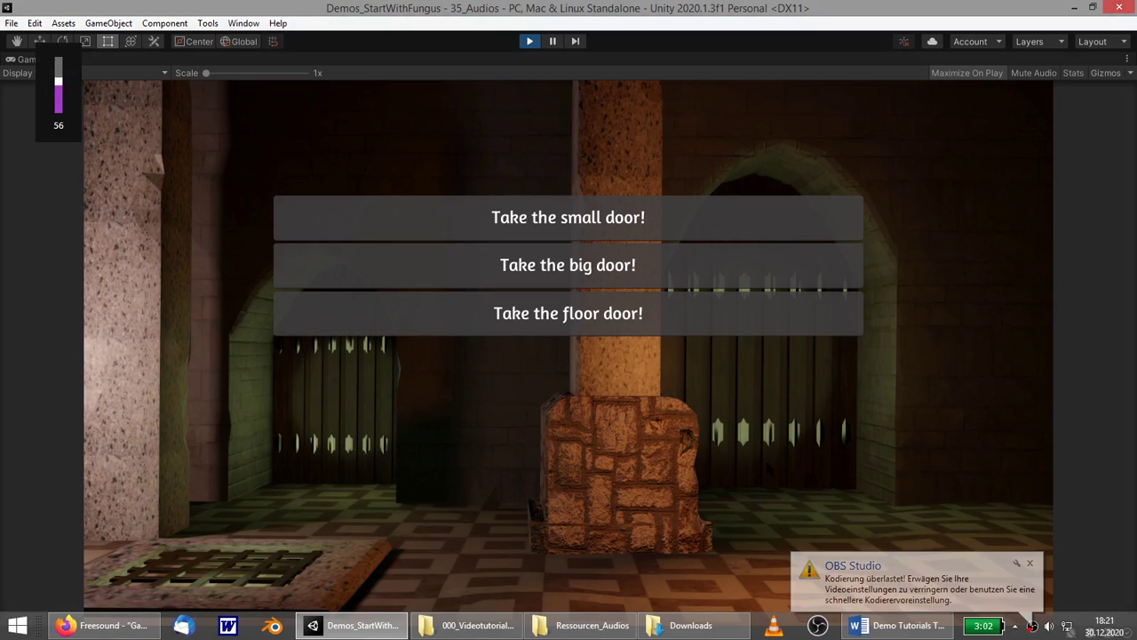
key("XF86AudioRaiseVolume")
key("XF86AudioRaiseVolume")
key("XF86AudioRaiseVolume")
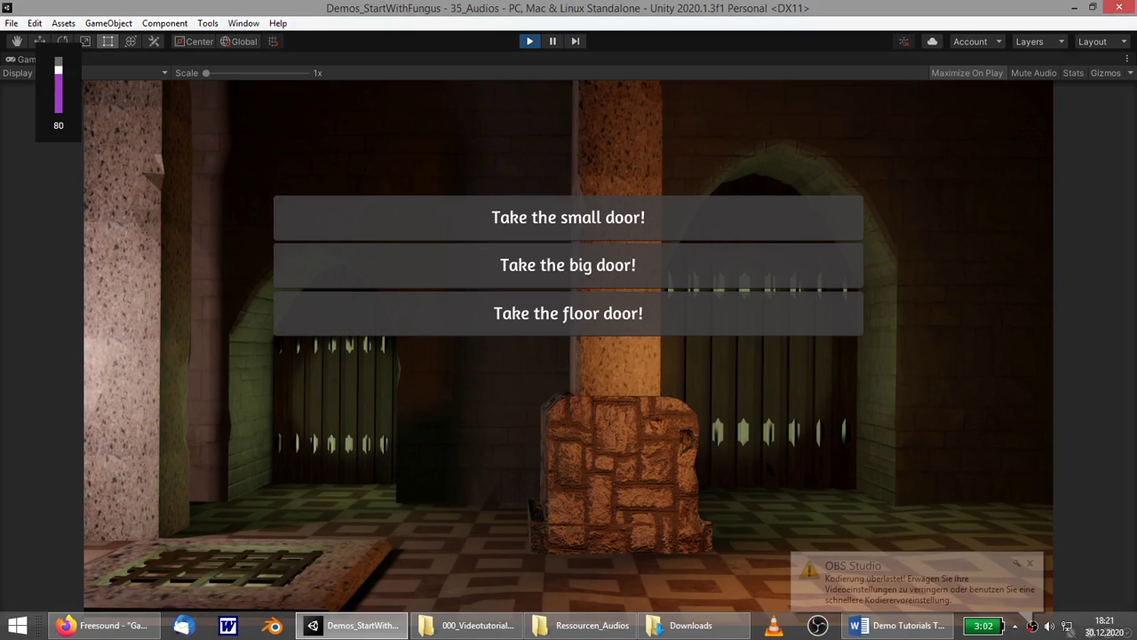
key("XF86AudioRaiseVolume")
key("XF86AudioRaiseVolume")
key("XF86AudioRaiseVolume")
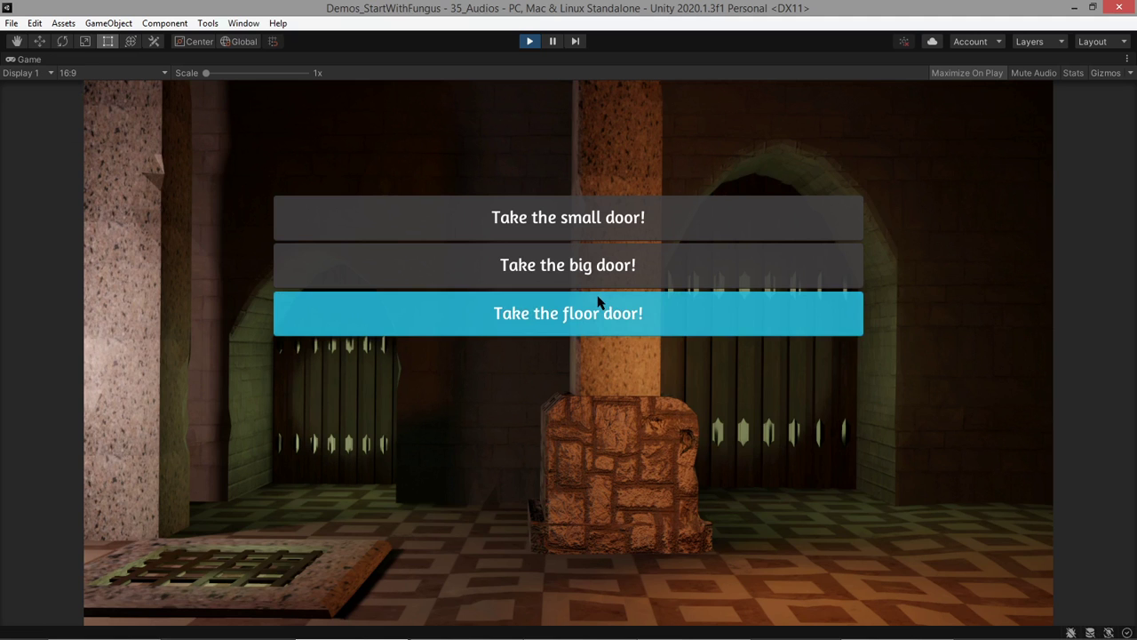
left_click(570, 244)
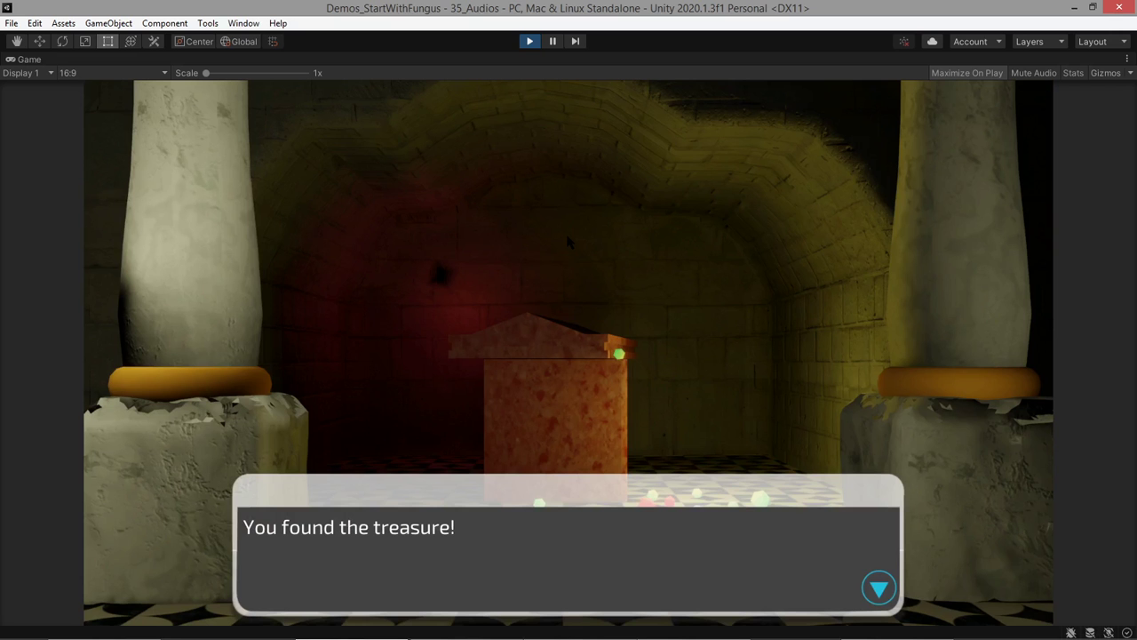
- Dismiss both messages, enter the dark corridor through a door, turn round, then stop Play mode
left_click(567, 238)
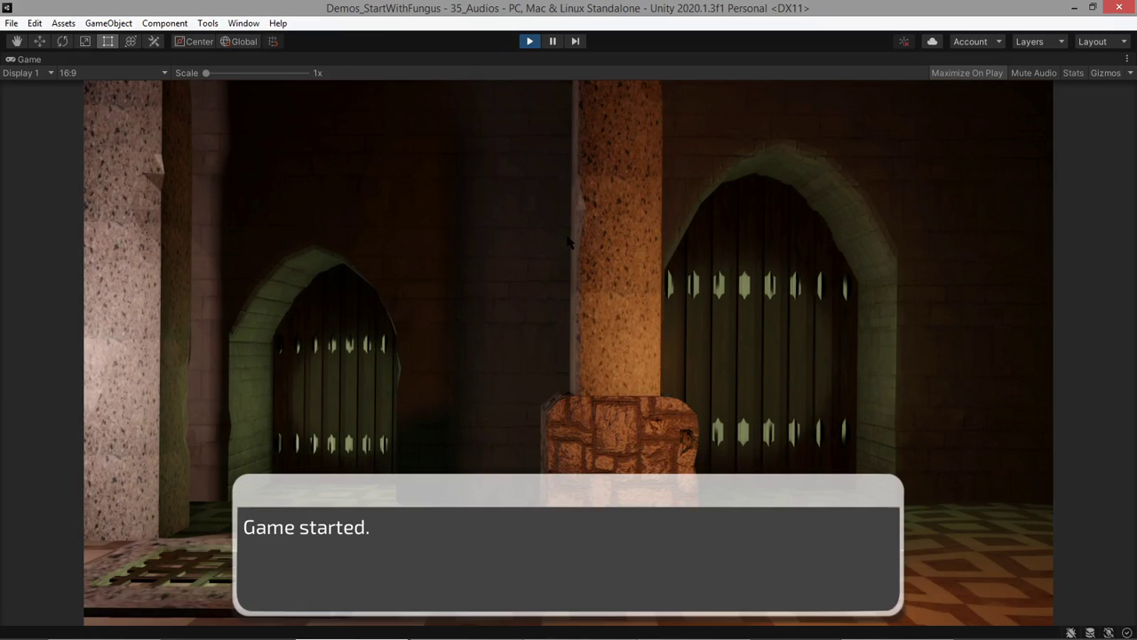
left_click(569, 242)
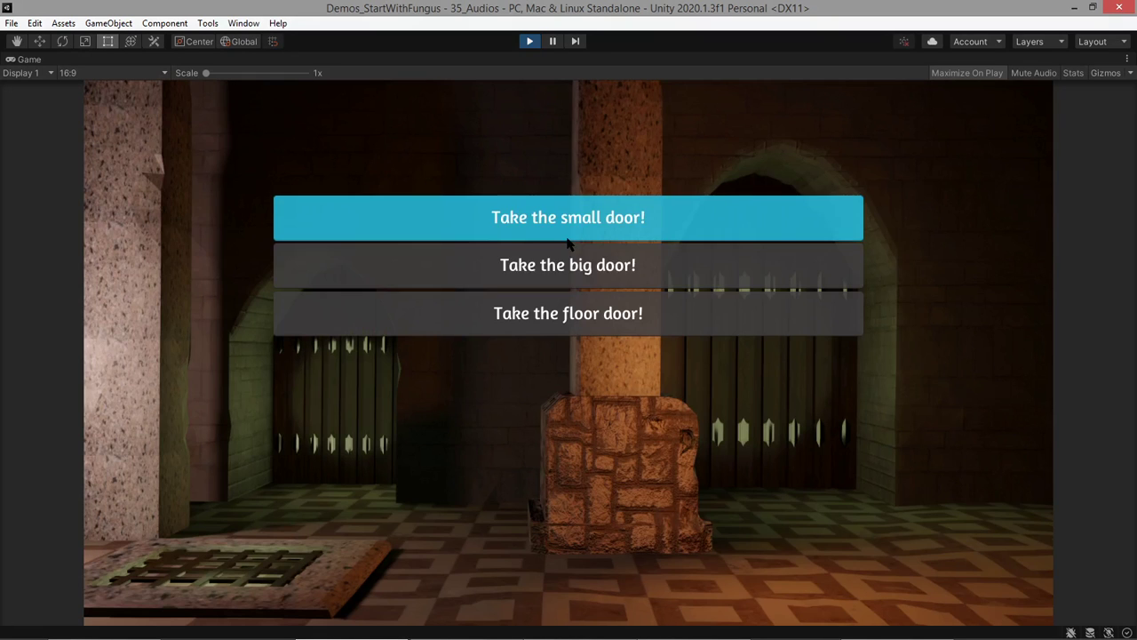
left_click(623, 300)
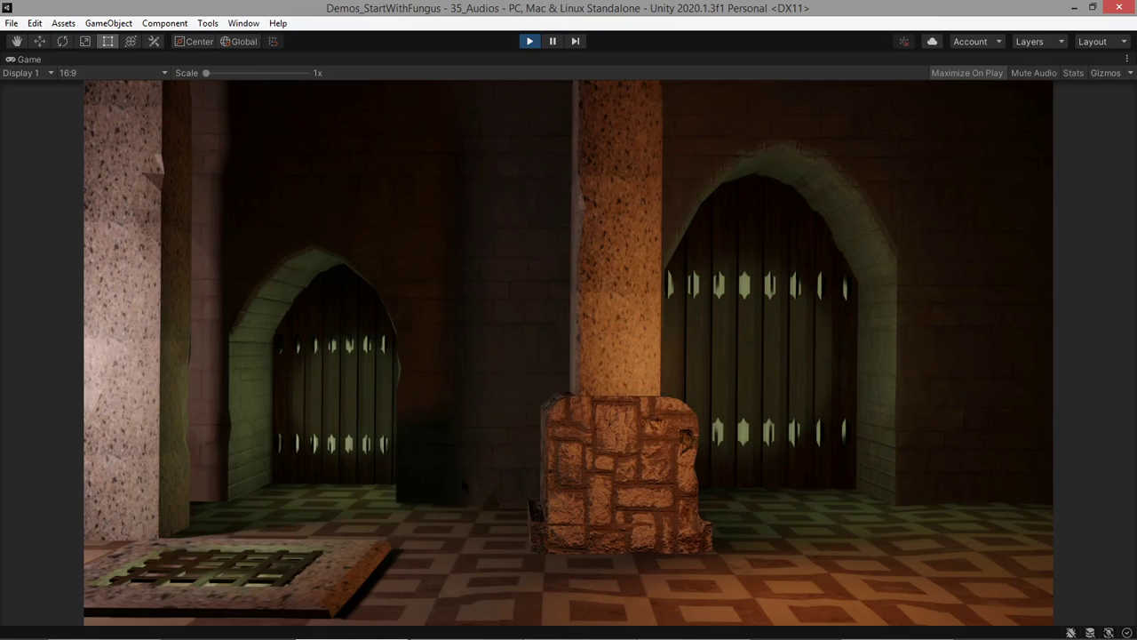
left_click(283, 565)
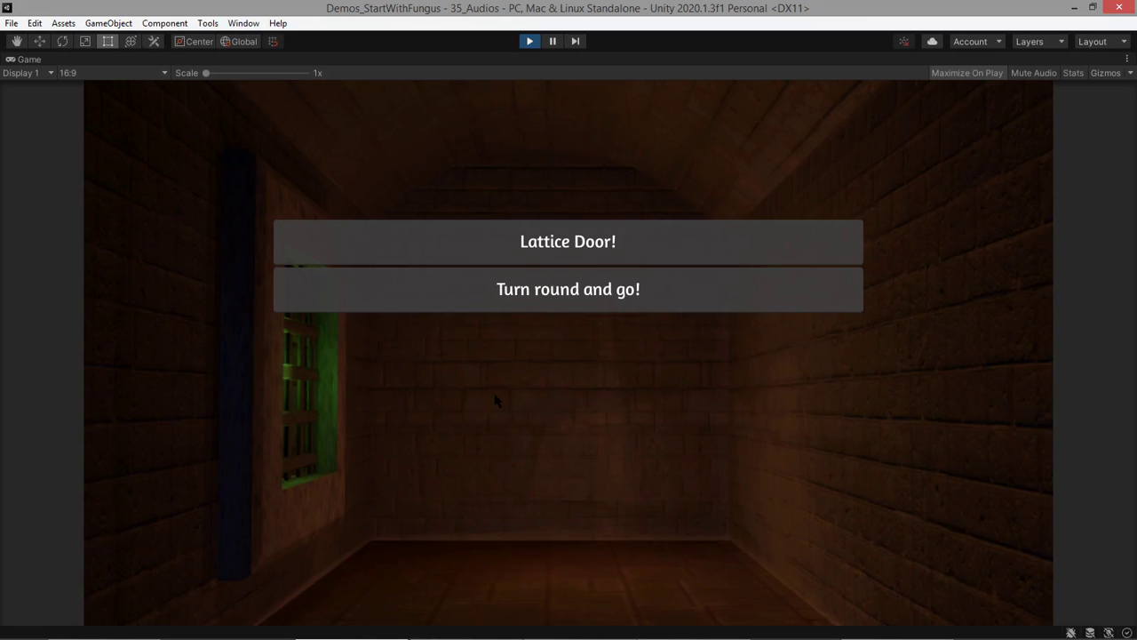
left_click(569, 289)
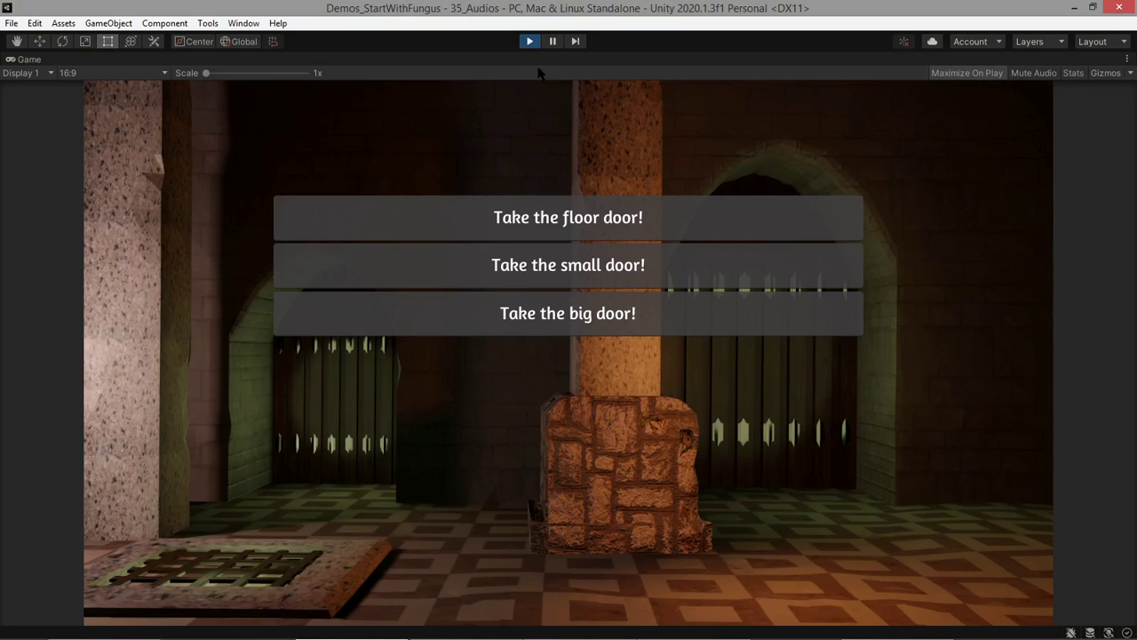
left_click(530, 41)
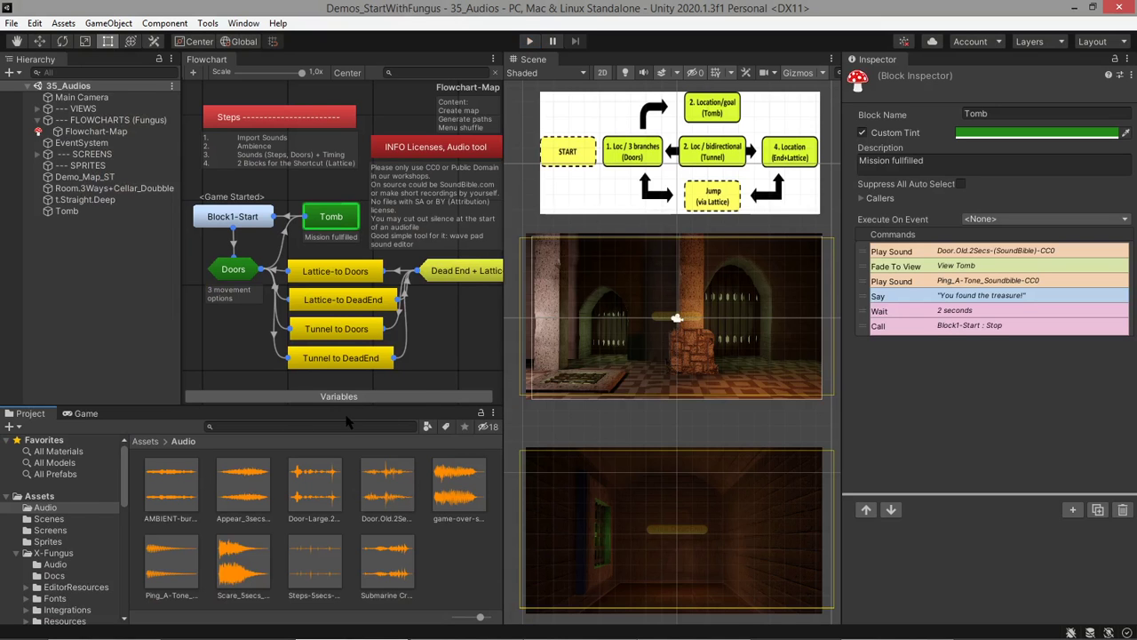
left_click(49, 519)
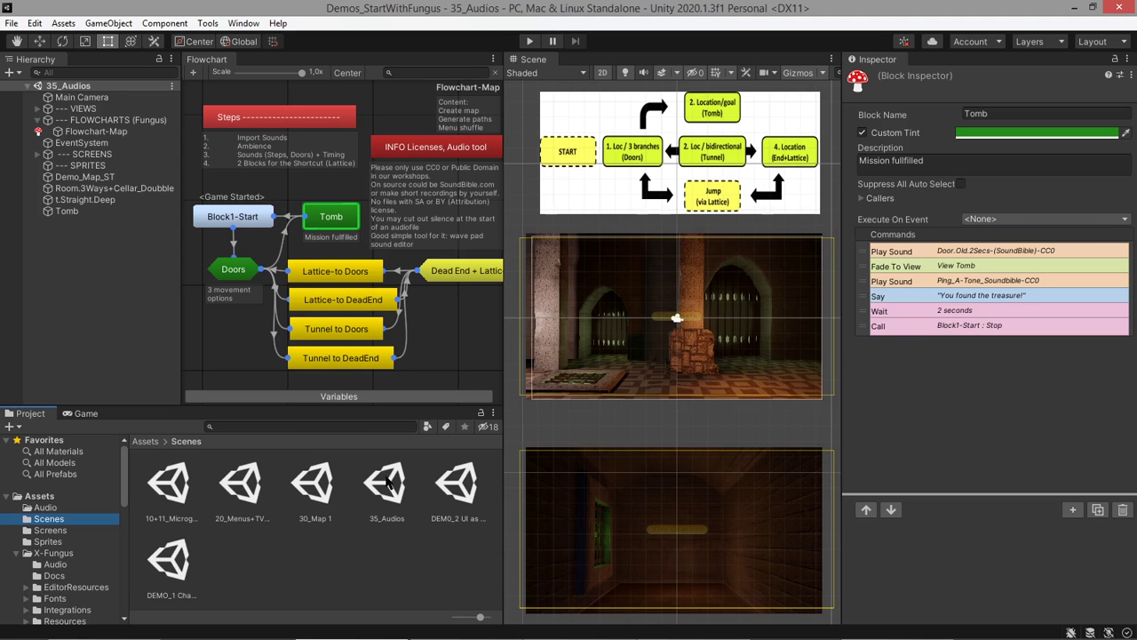
left_click(327, 497)
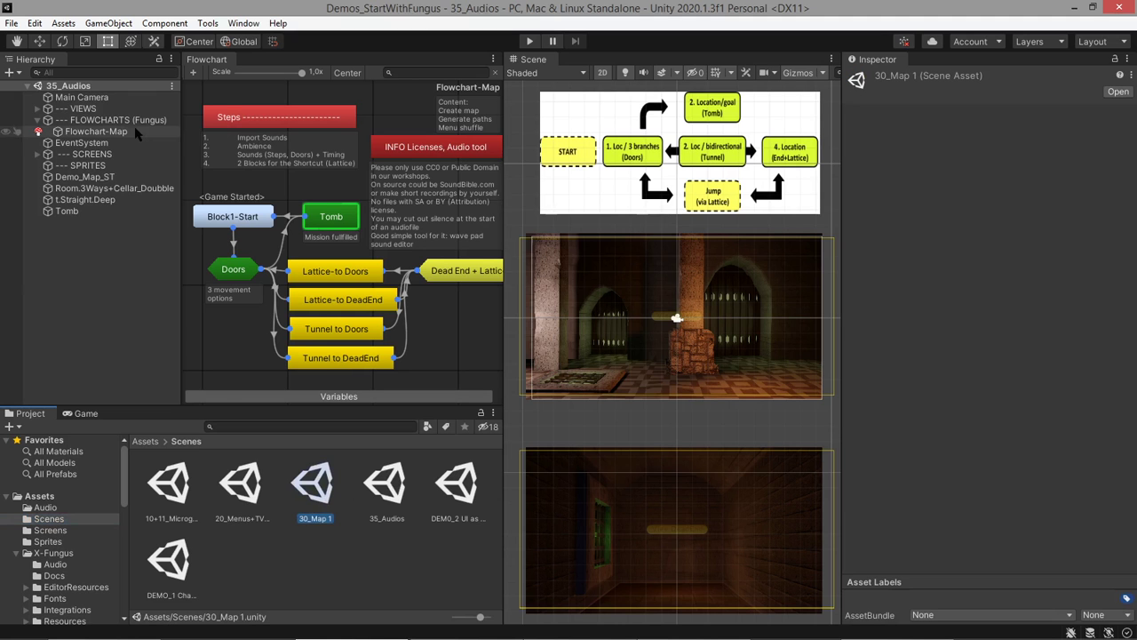
left_click(36, 24)
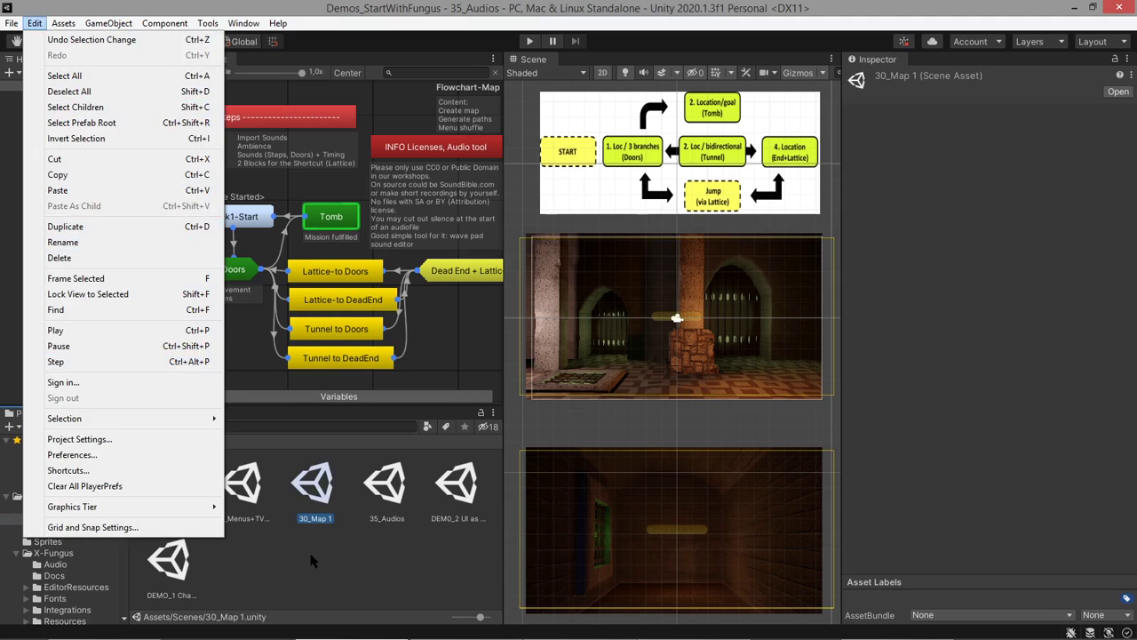
left_click(315, 563)
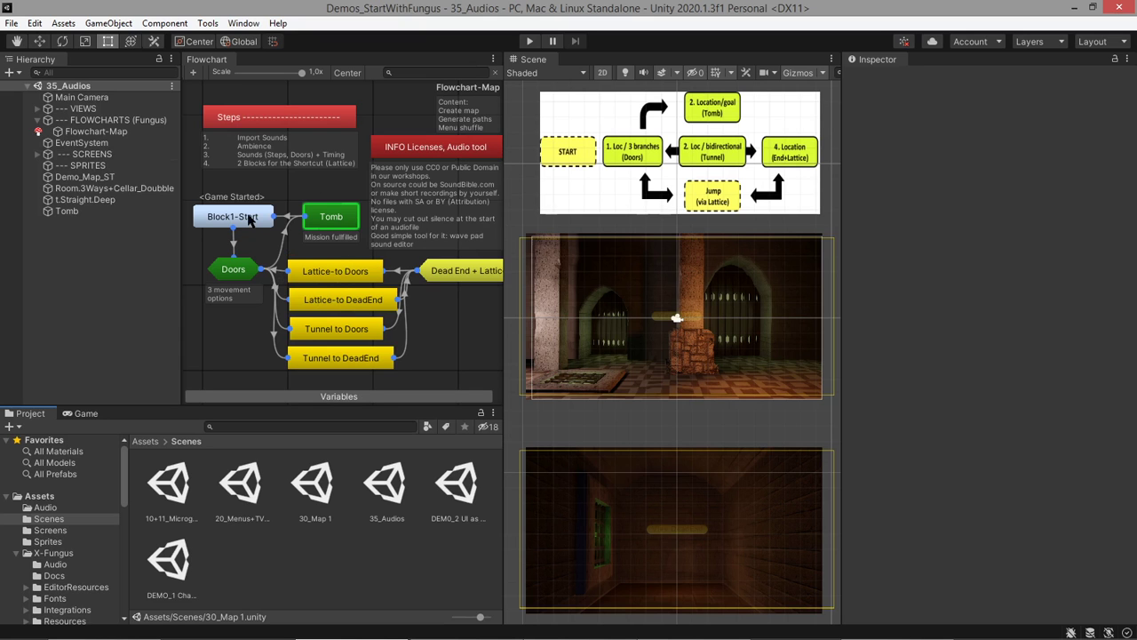
- Select the Block1-Start block in the Flowchart to list its commands
left_click(264, 216)
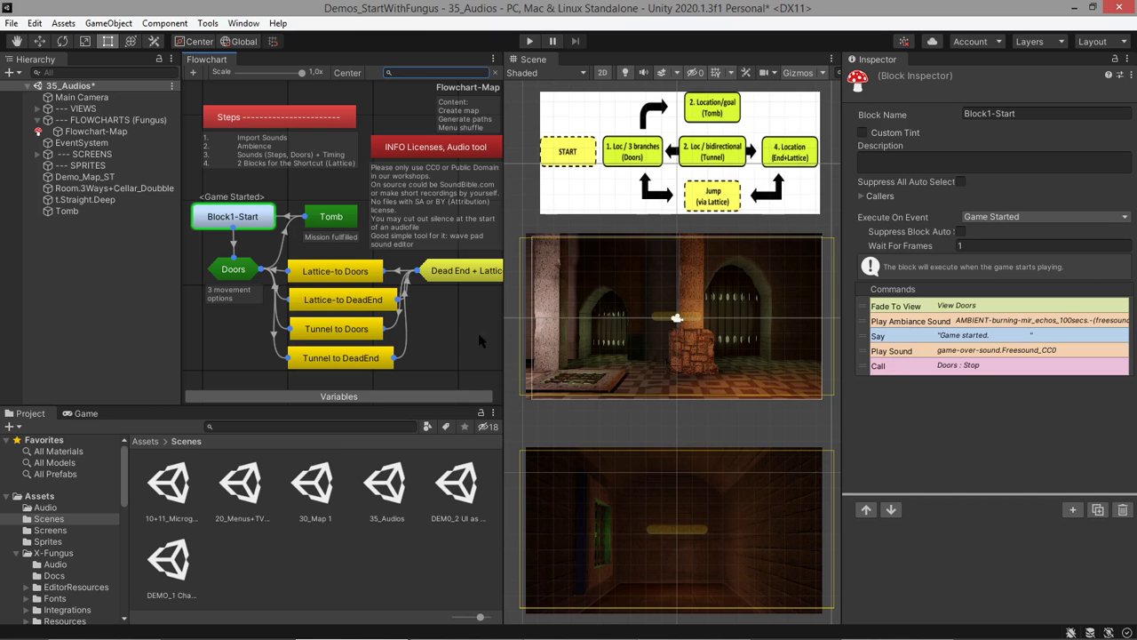
- Select the Tomb block to show its door sound, ping, treasure message and 2-second wait
left_click(339, 229)
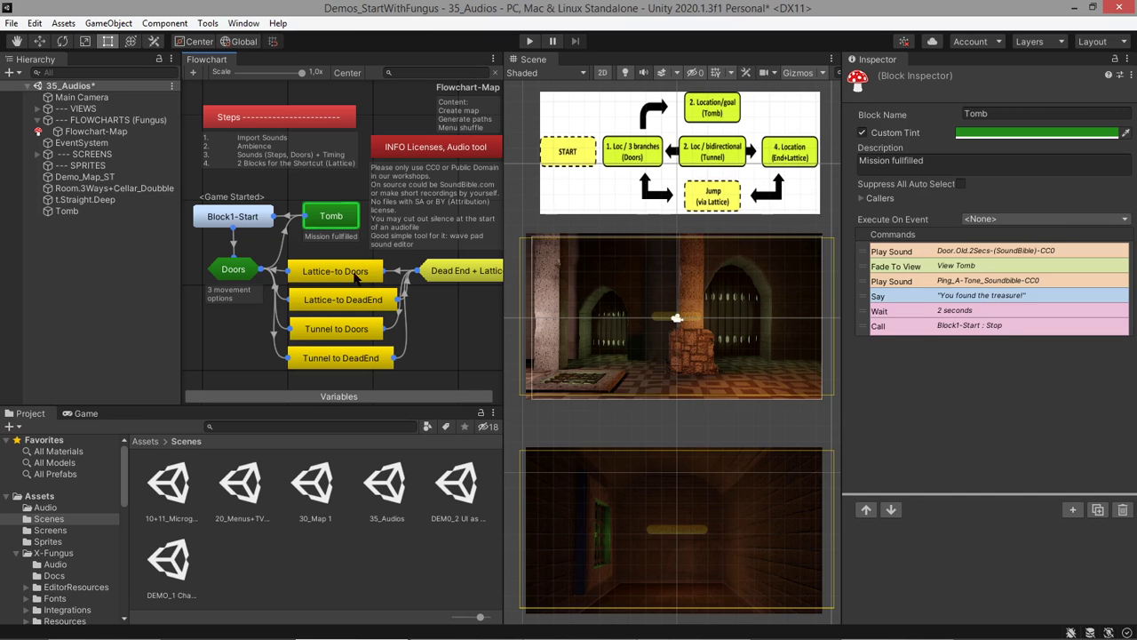
- Inspect the Tunnel to DeadEnd and Dead End + Lattice blocks, then select Tunnel to Doors
left_click(348, 355)
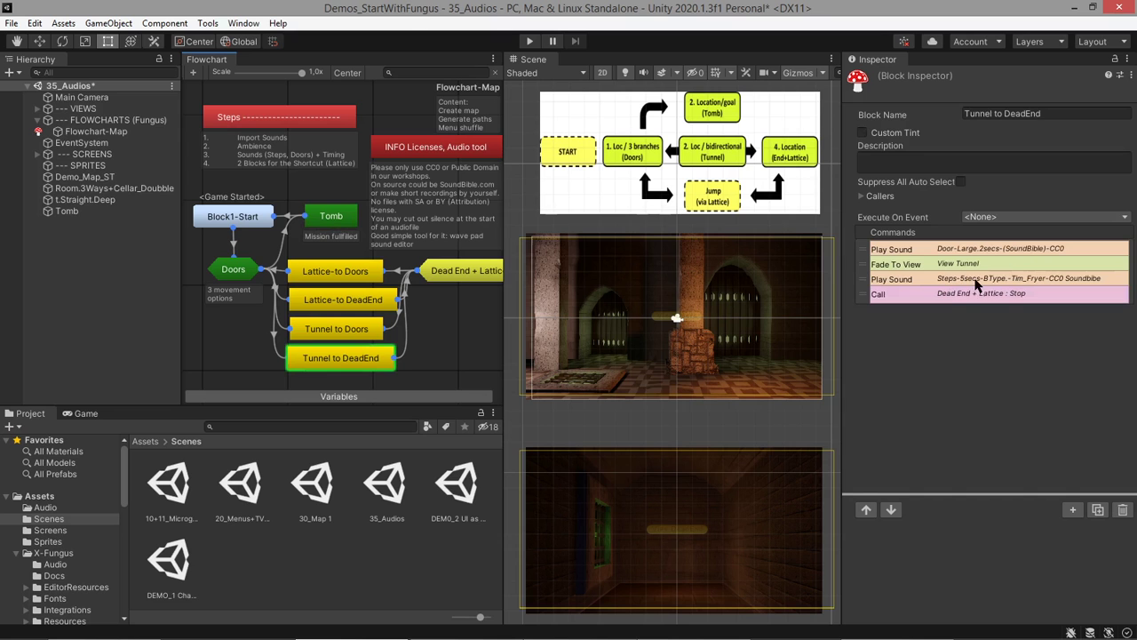
left_click(477, 279)
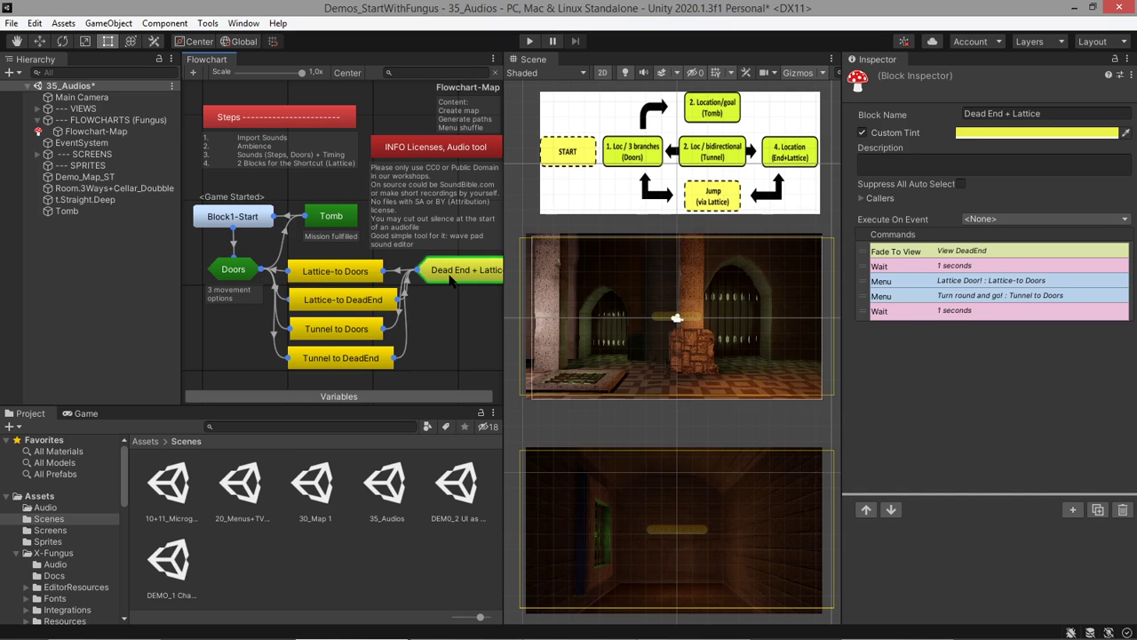
left_click(341, 327)
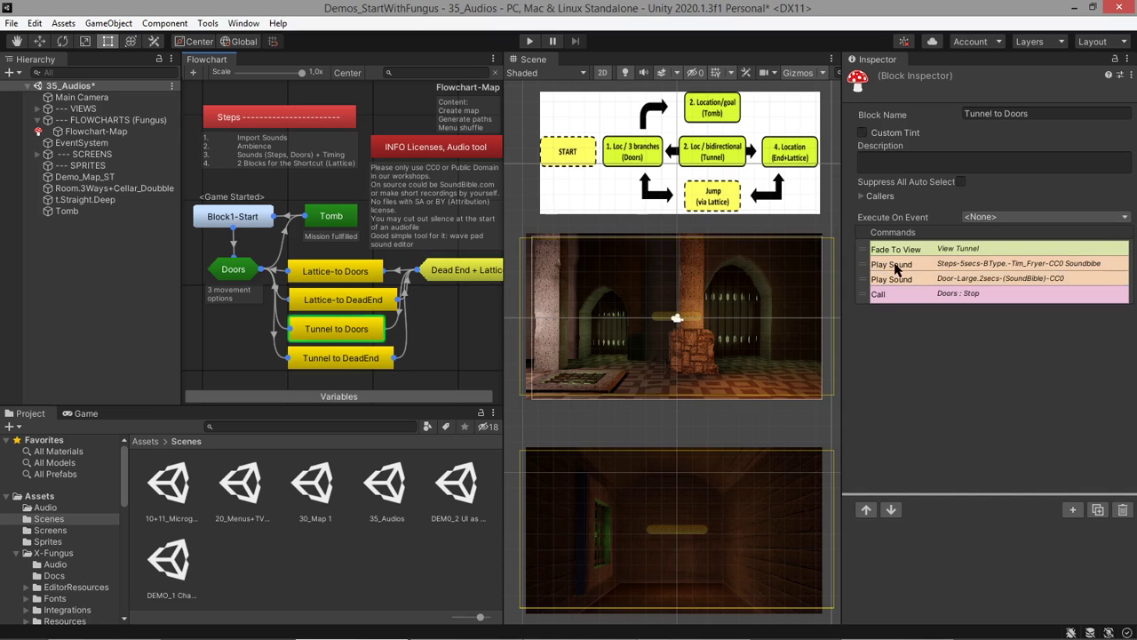
- Drag the Door-Large Play Sound volume in Tunnel to Doors down to 0.958
left_click(896, 267)
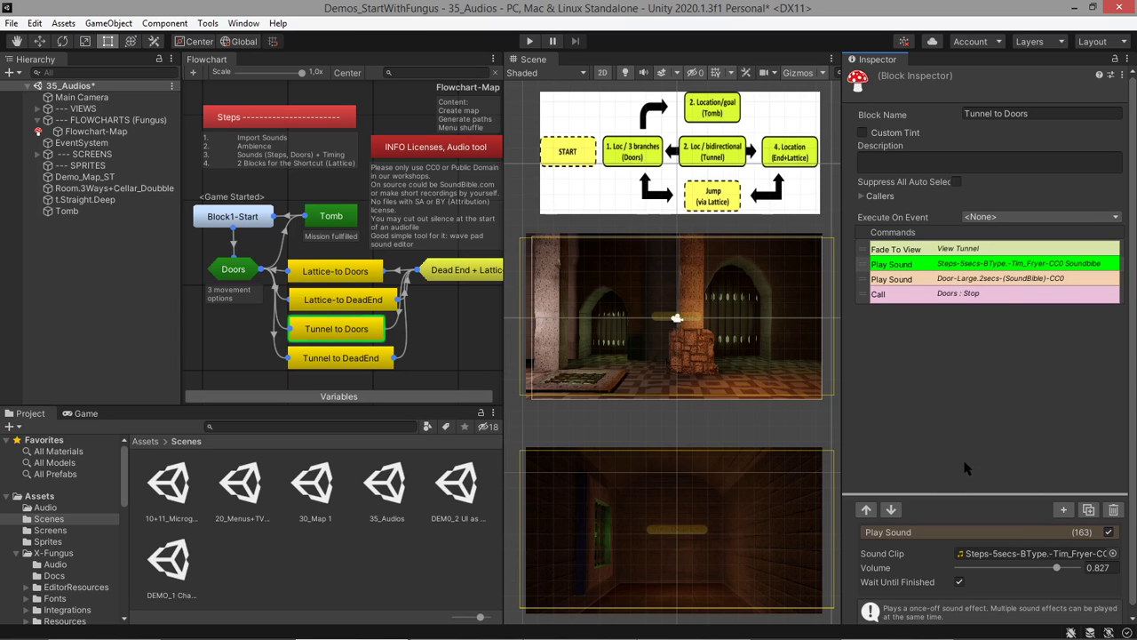
left_click(906, 288)
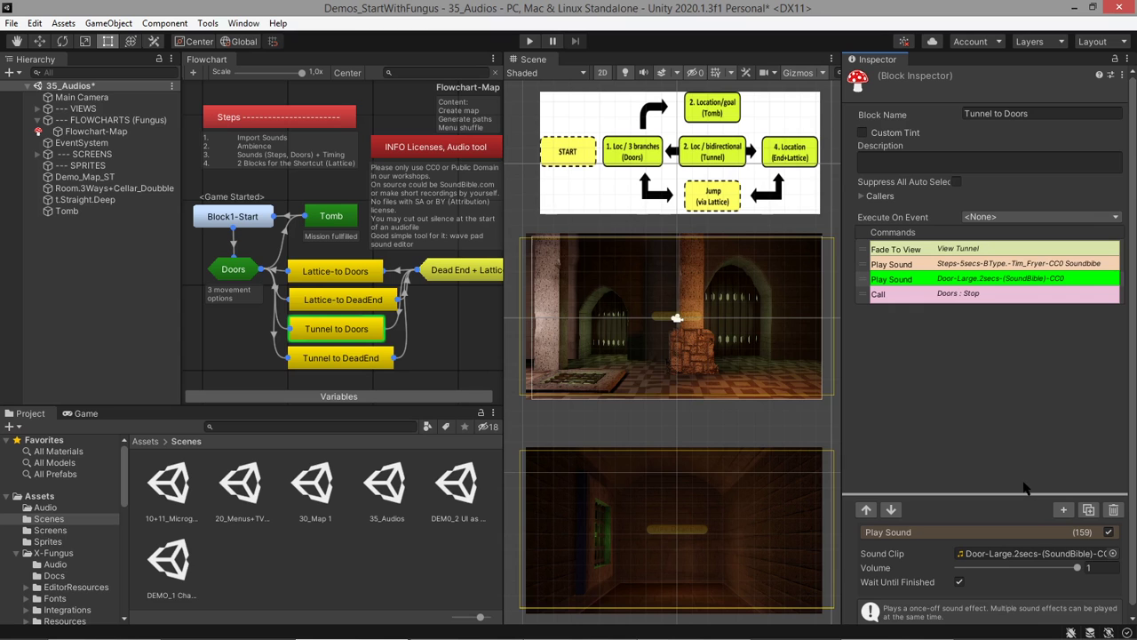
left_click(1077, 568)
left_click_drag(1078, 571, 1071, 570)
- Delete the 1-second Wait command from the Doors block, then select Dead End + Lattice
left_click(243, 275)
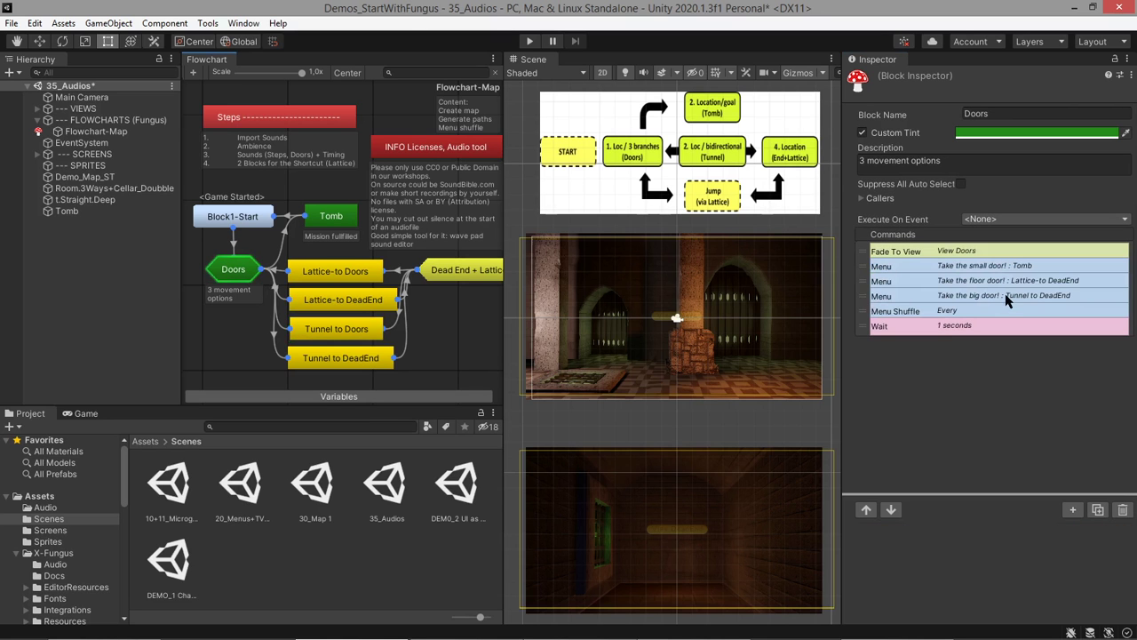
left_click(975, 329)
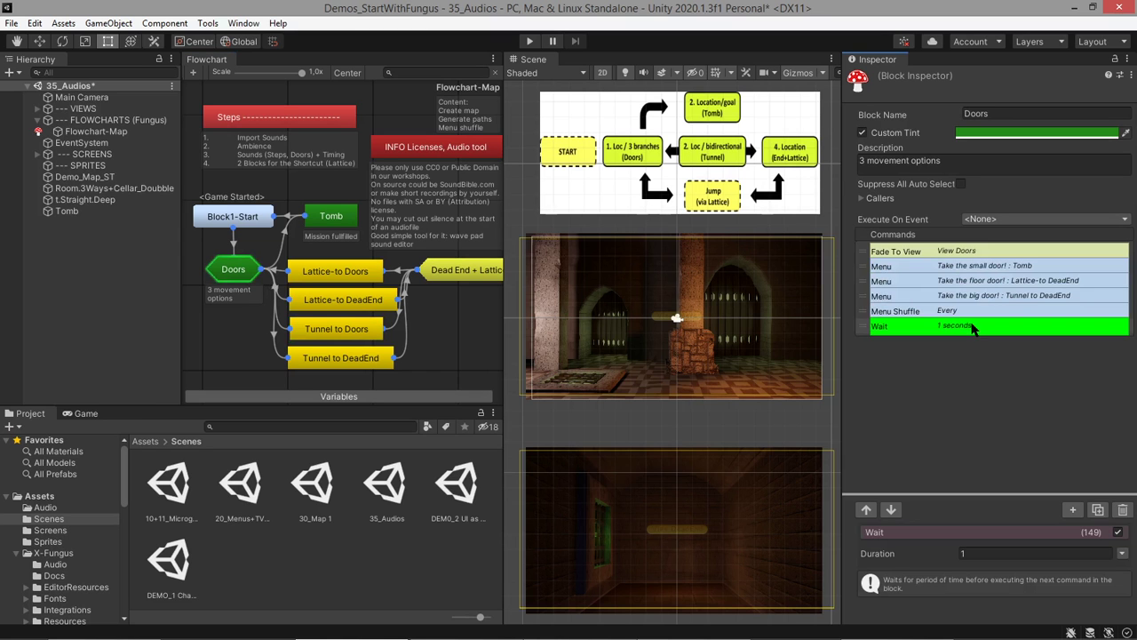
left_click(1122, 510)
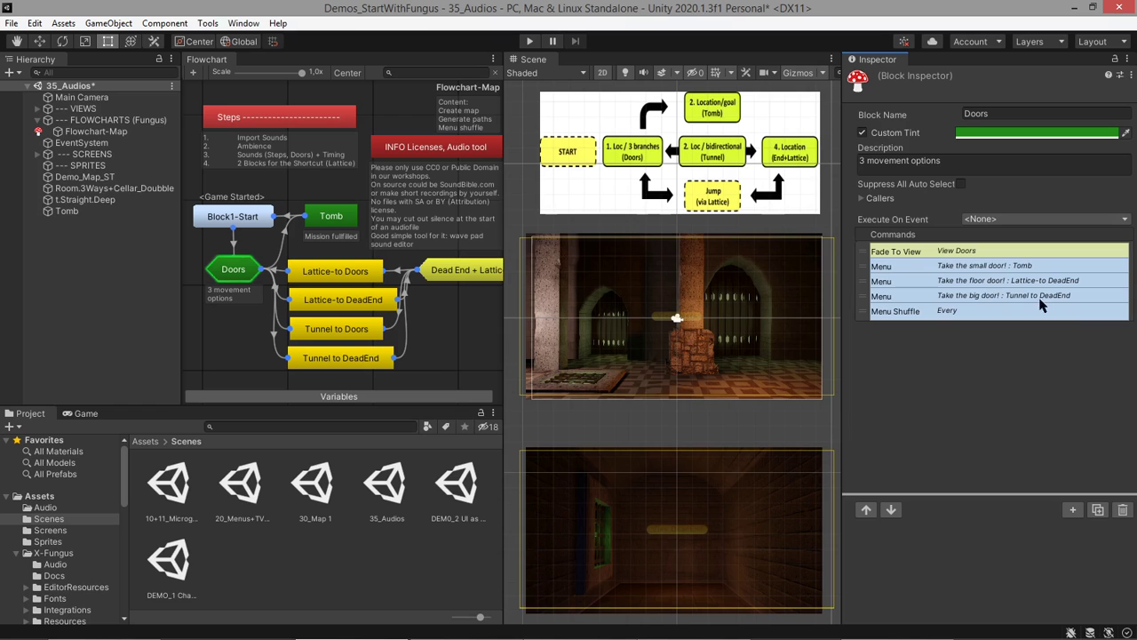
left_click(475, 277)
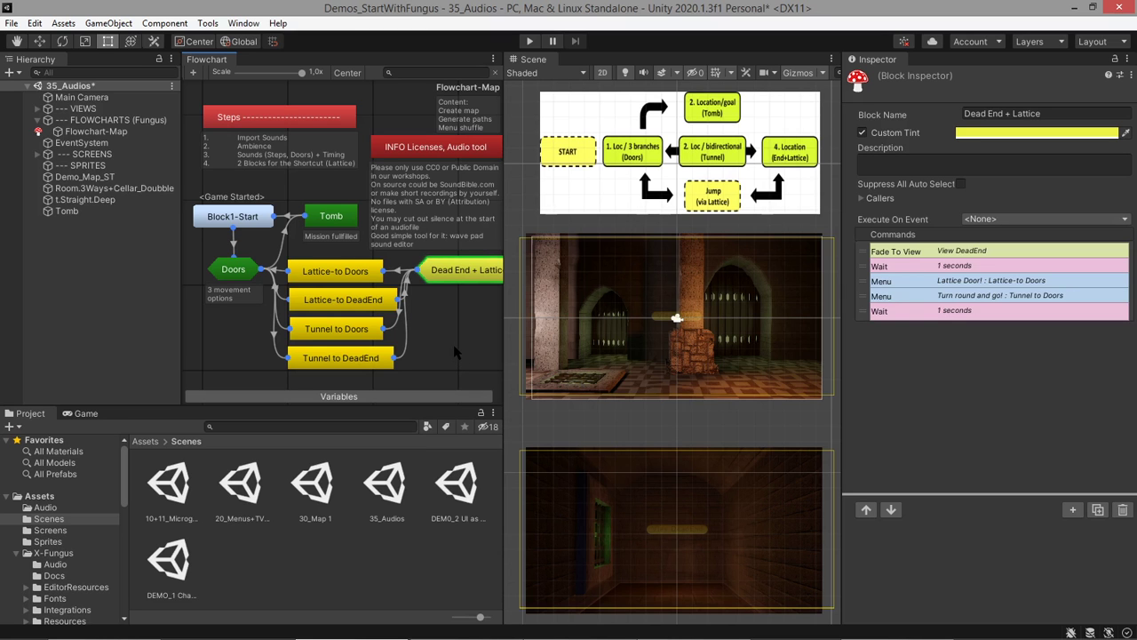
- Inspect Lattice-to DeadEnd, Dead End + Lattice and Lattice-to Doors, nudge Lattice-to DeadEnd up, reselect Tunnel to Doors
left_click(323, 300)
left_click(447, 274)
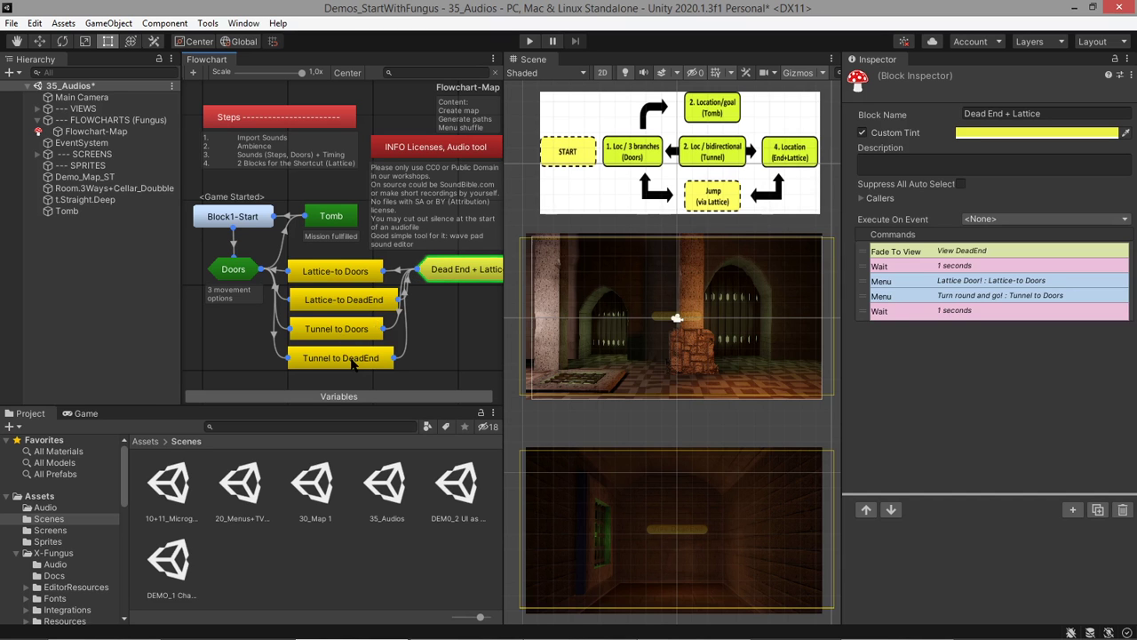
left_click(353, 303)
left_click(353, 276)
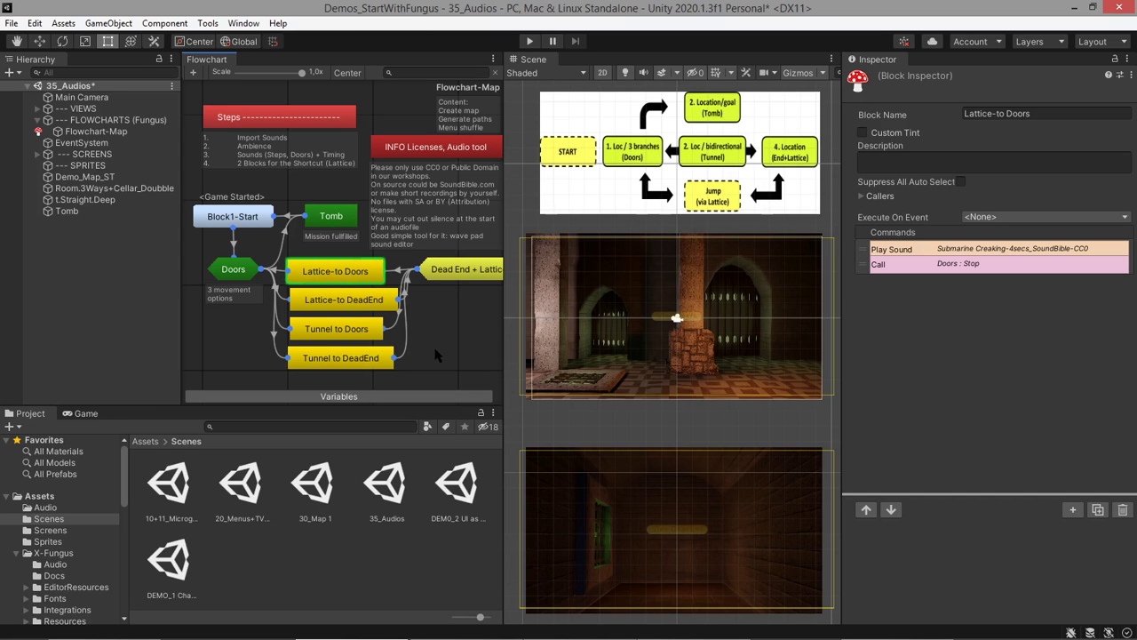
left_click(357, 335)
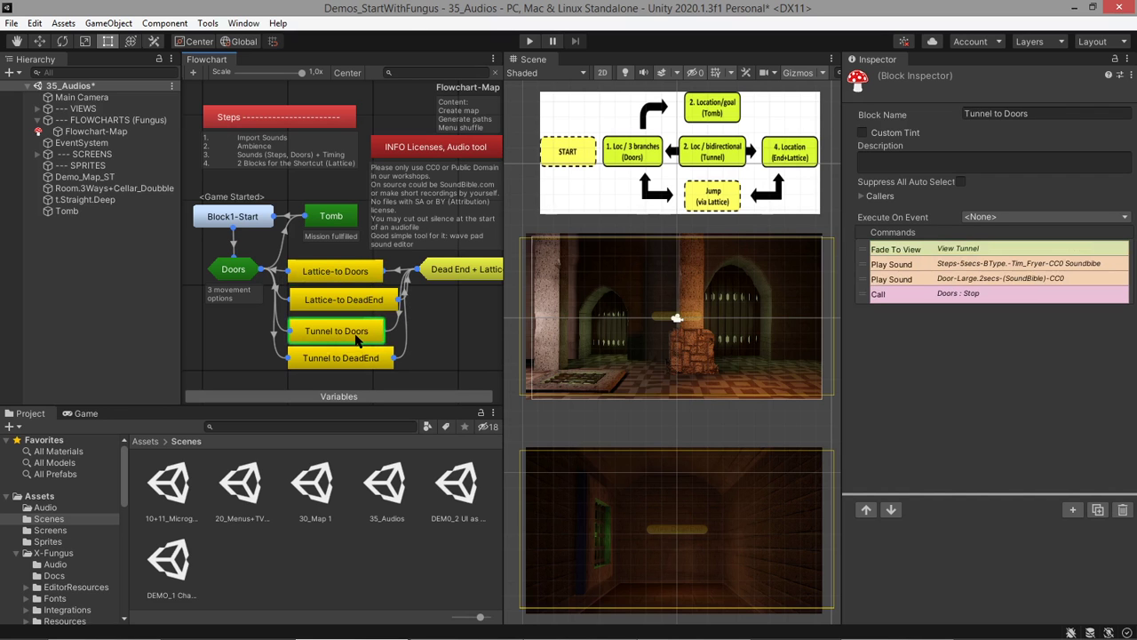
left_click_drag(361, 318, 357, 310)
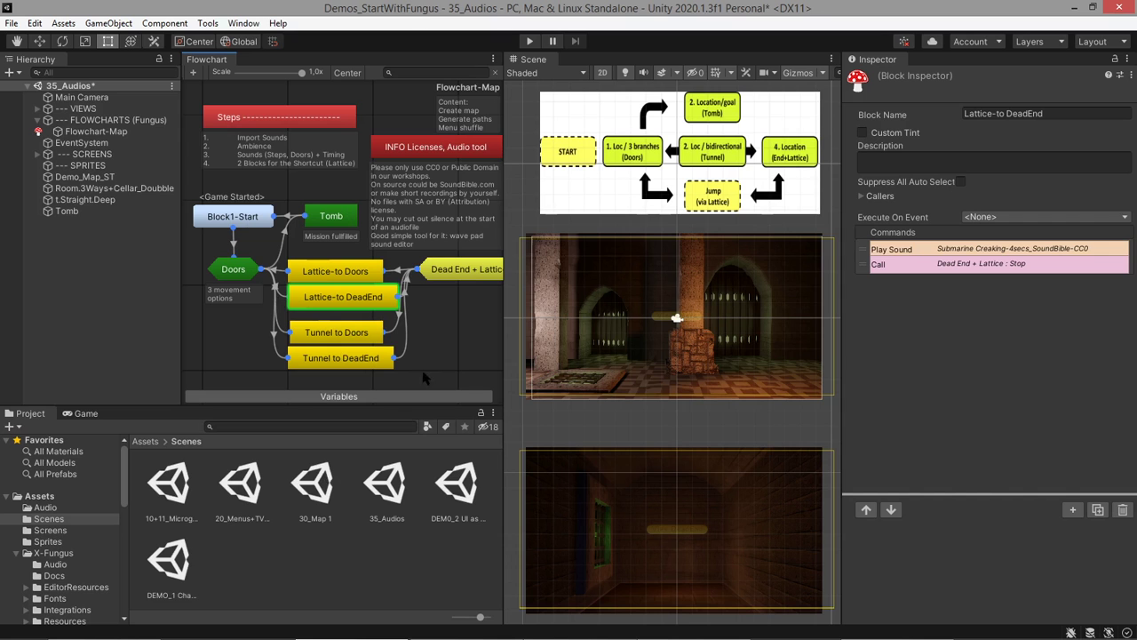
left_click(371, 331)
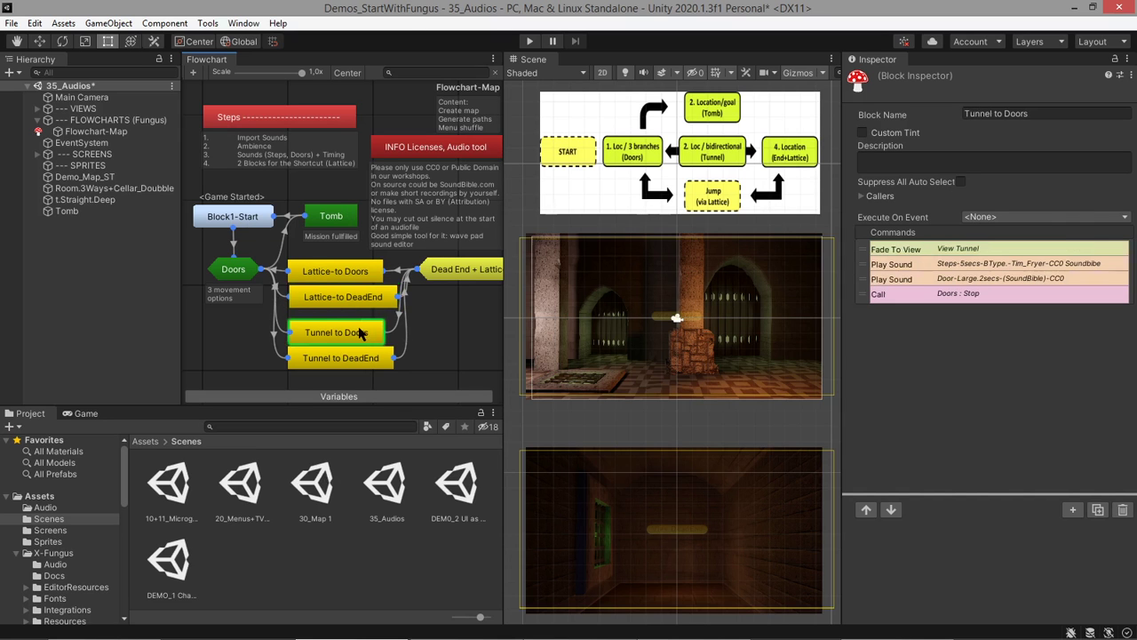